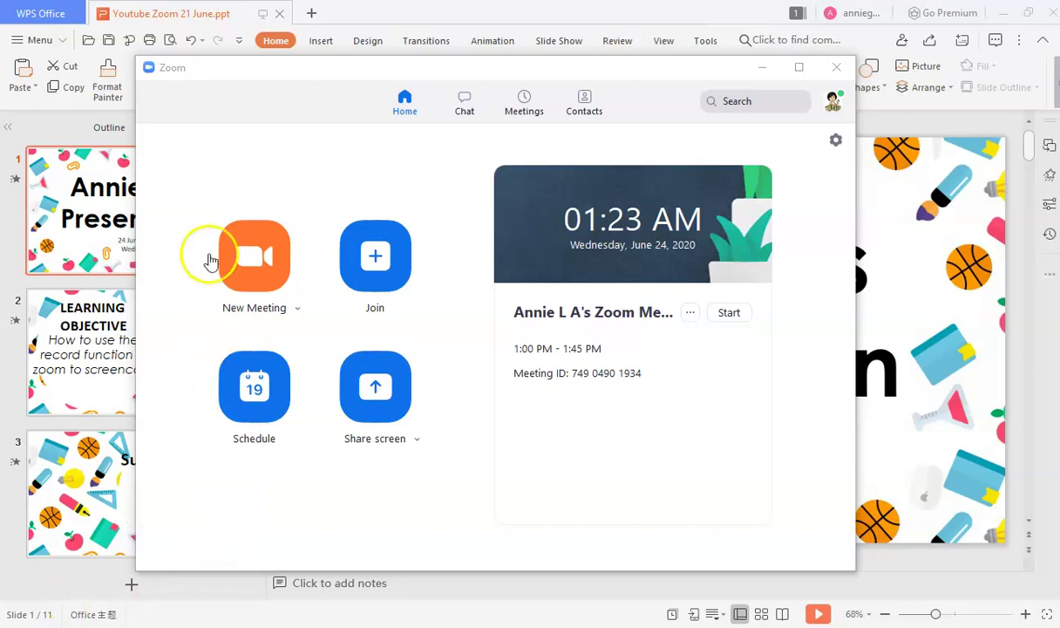
# Start a new Zoom meeting and share a portion of the screen.
pyautogui.click(257, 286)
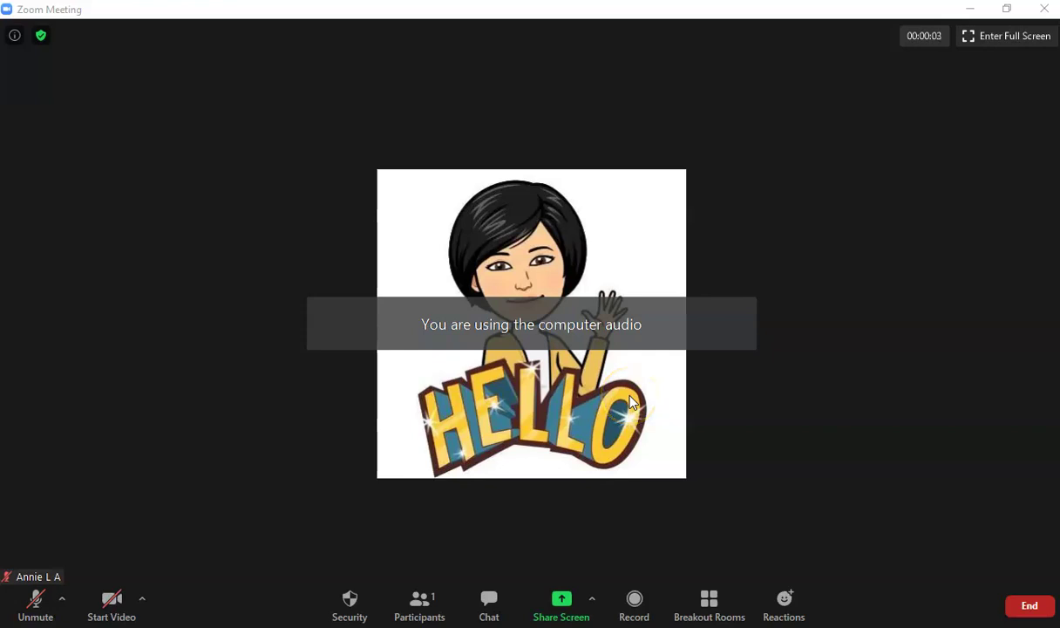
pyautogui.click(556, 605)
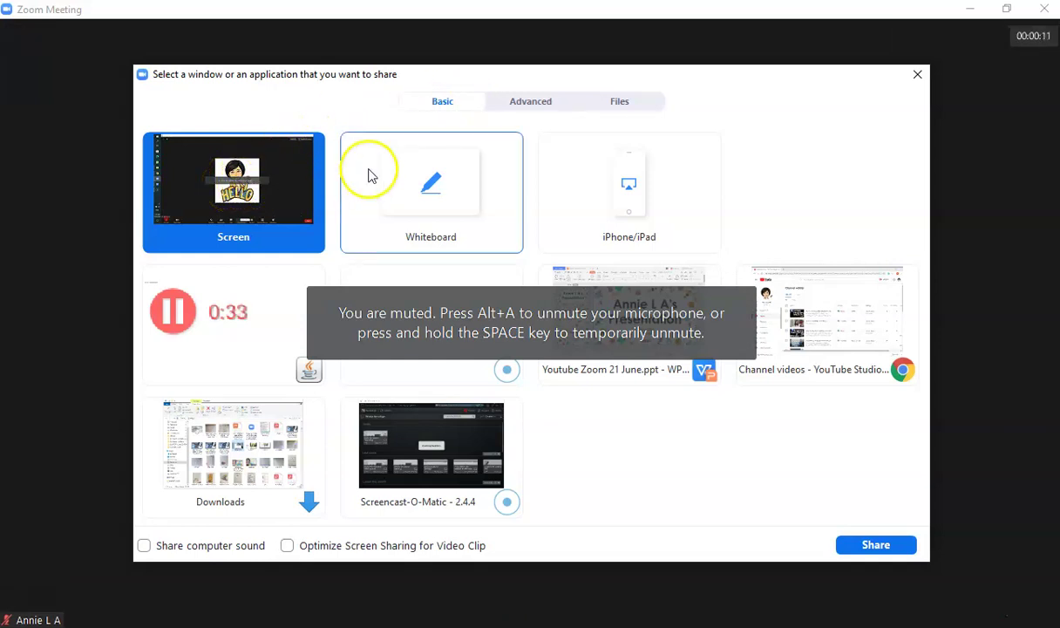
pyautogui.click(532, 104)
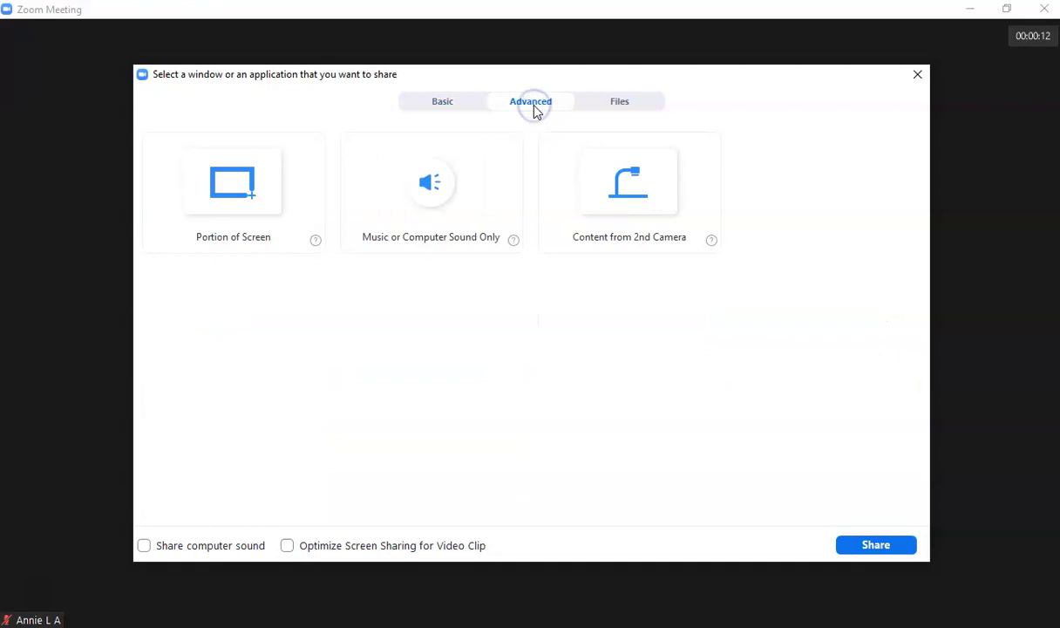
pyautogui.click(220, 182)
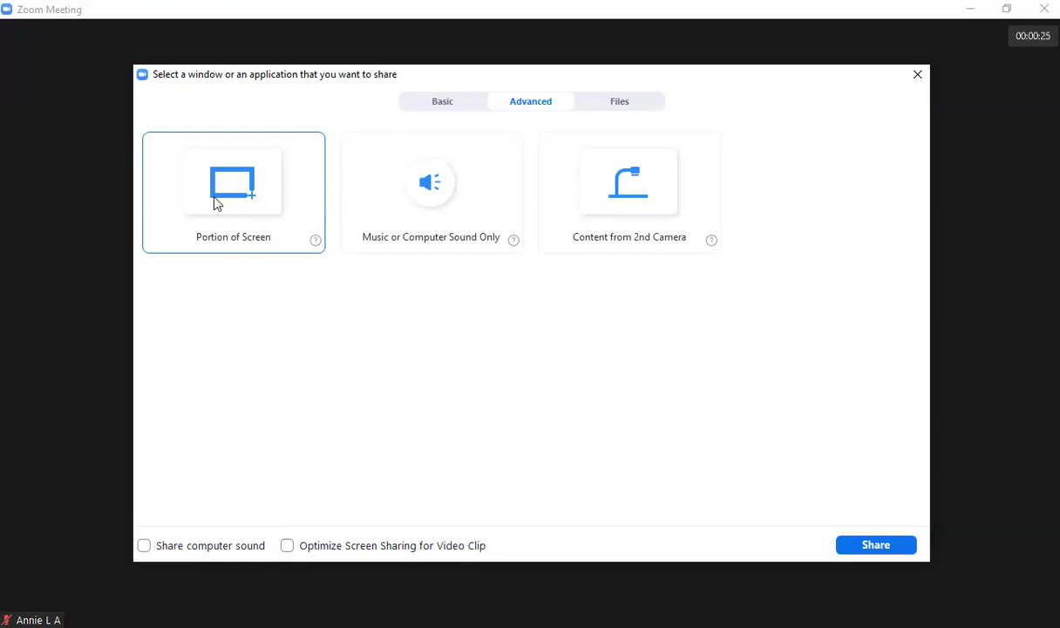
pyautogui.click(215, 200)
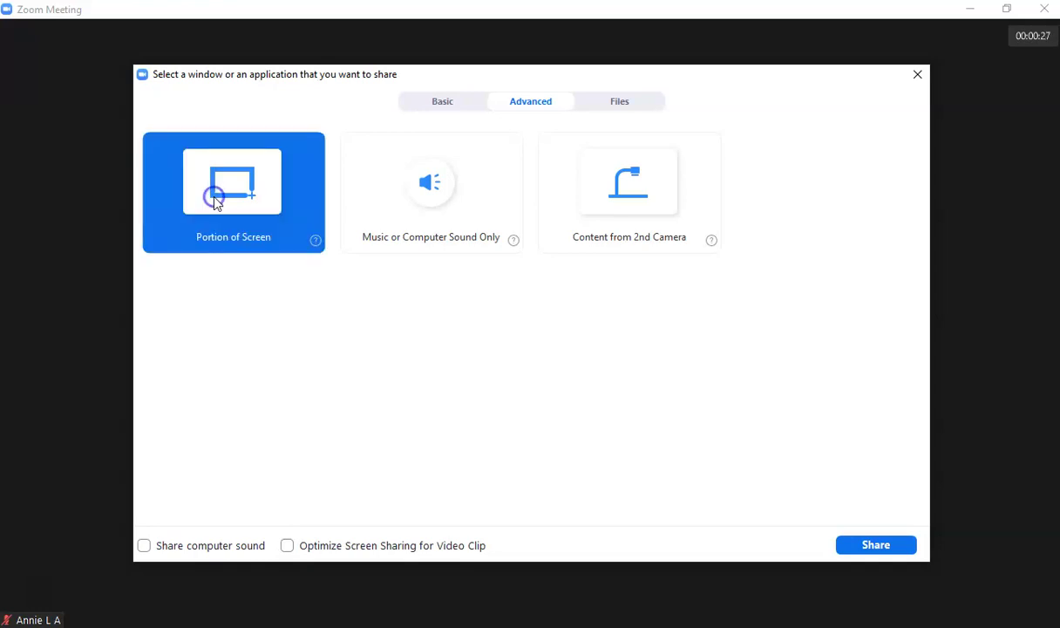
pyautogui.click(886, 546)
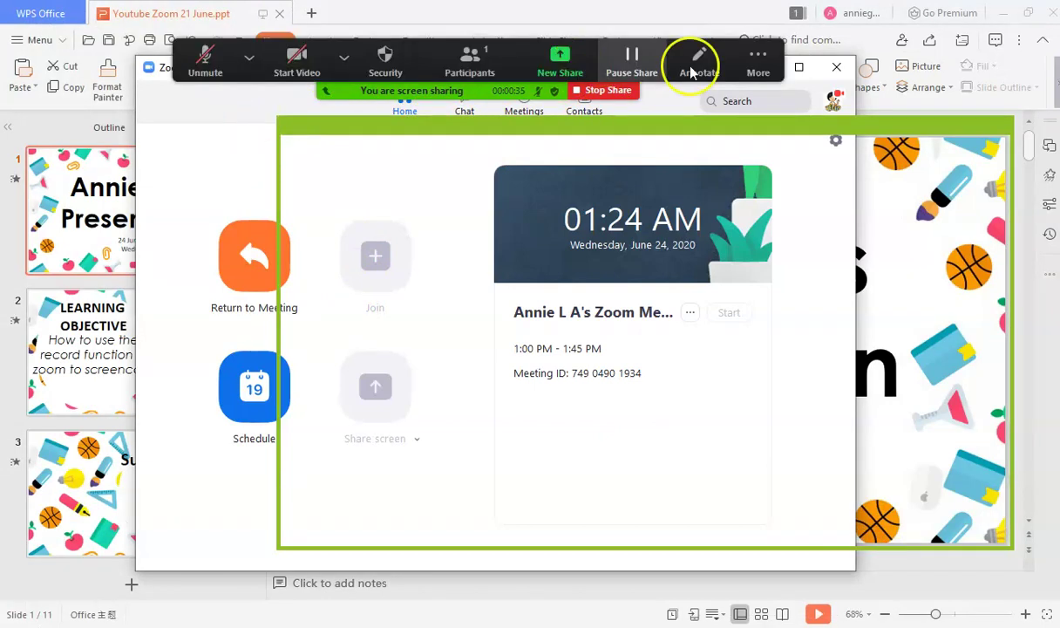
# Move the Zoom home window off the shared area and minimize it to uncover the presentation slide.
pyautogui.click(758, 57)
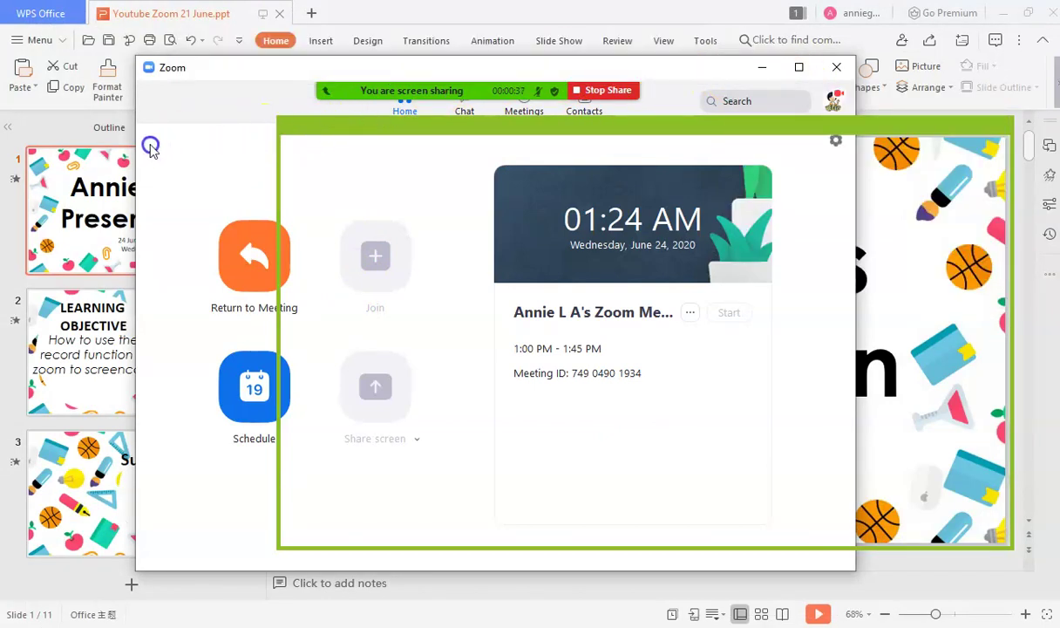
pyautogui.moveTo(200, 73); pyautogui.dragTo(89, 210)
pyautogui.click(607, 192)
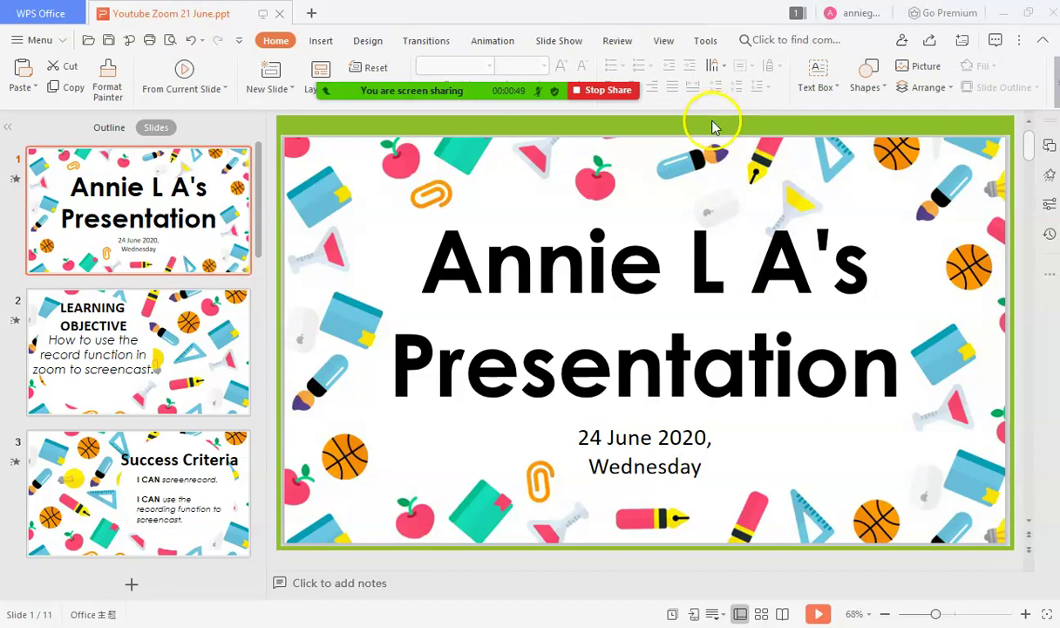
# Fit the share frame's right and left edges to the slide, pausing and resuming the share as needed.
pyautogui.hotkey('alt', 't')
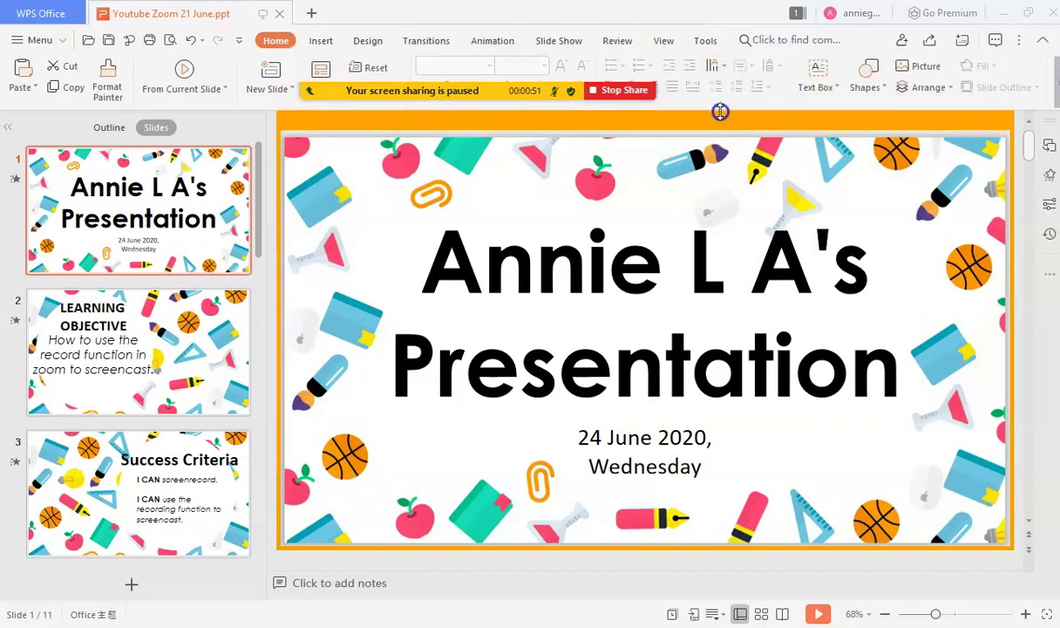
pyautogui.hotkey('alt', 't')
pyautogui.hotkey('alt', 't')
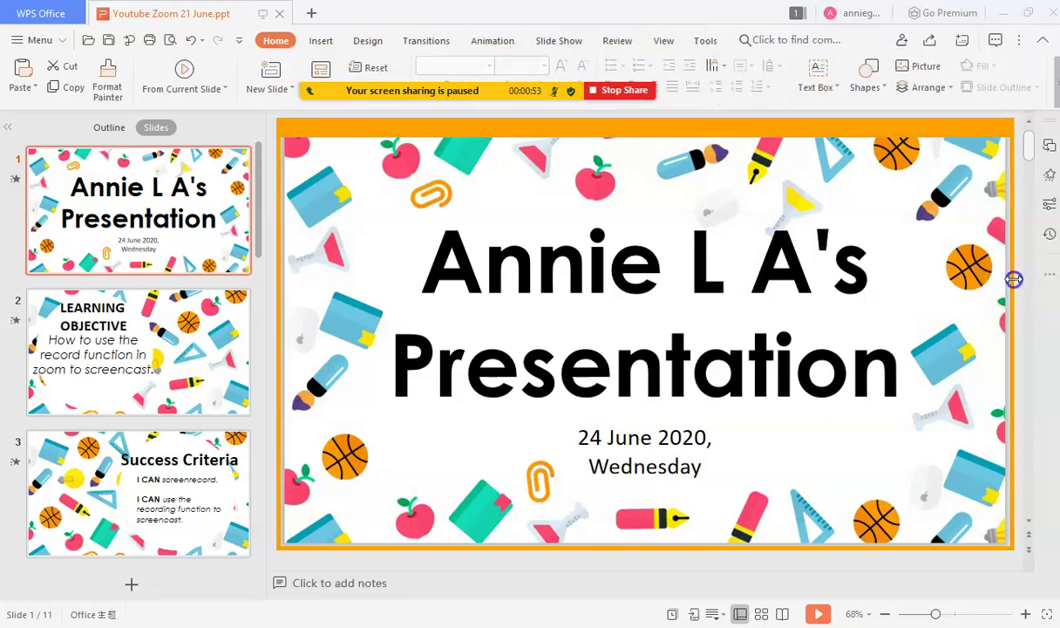
pyautogui.moveTo(1012, 280)
pyautogui.mouseDown()
pyautogui.moveTo(1047, 281)
pyautogui.moveTo(1011, 280)
pyautogui.mouseUp()
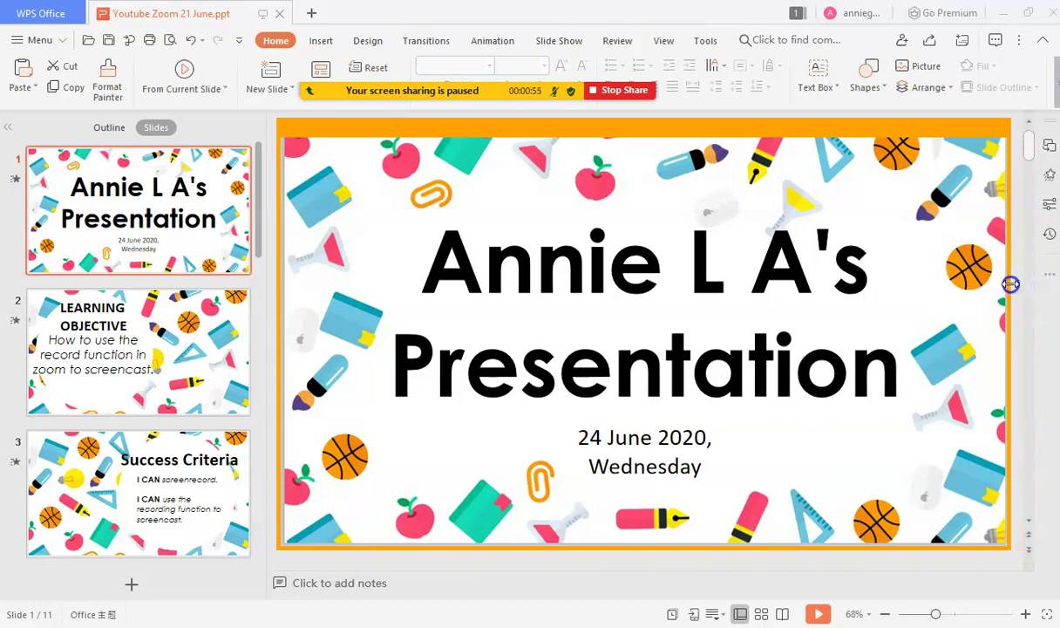
pyautogui.hotkey('alt', 't')
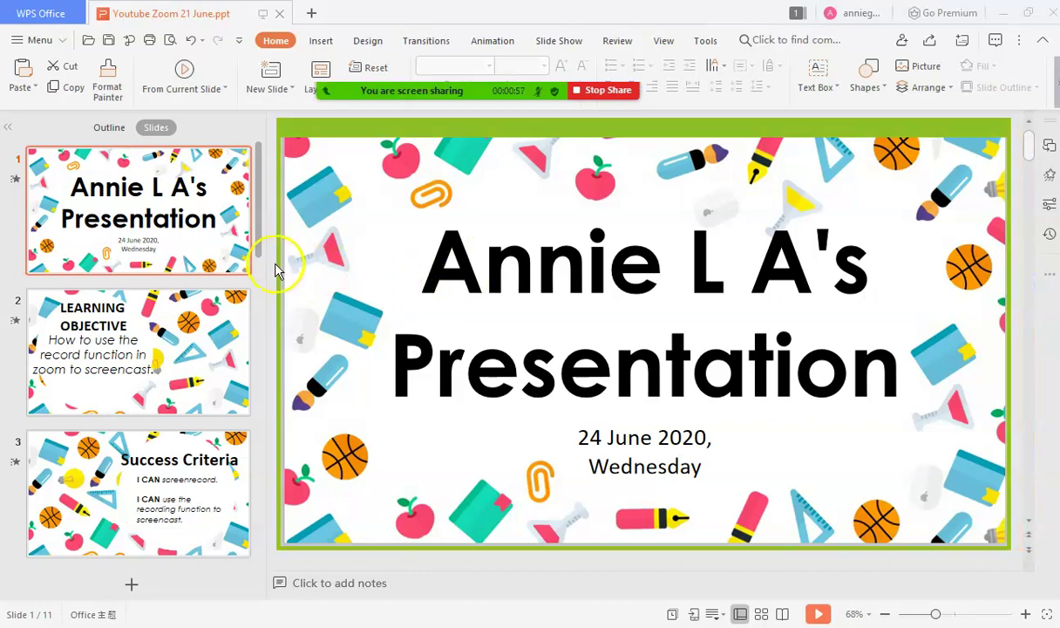
pyautogui.hotkey('alt', 't')
pyautogui.moveTo(277, 261)
pyautogui.mouseDown()
pyautogui.moveTo(244, 252)
pyautogui.moveTo(279, 270)
pyautogui.mouseUp()
pyautogui.hotkey('alt', 't')
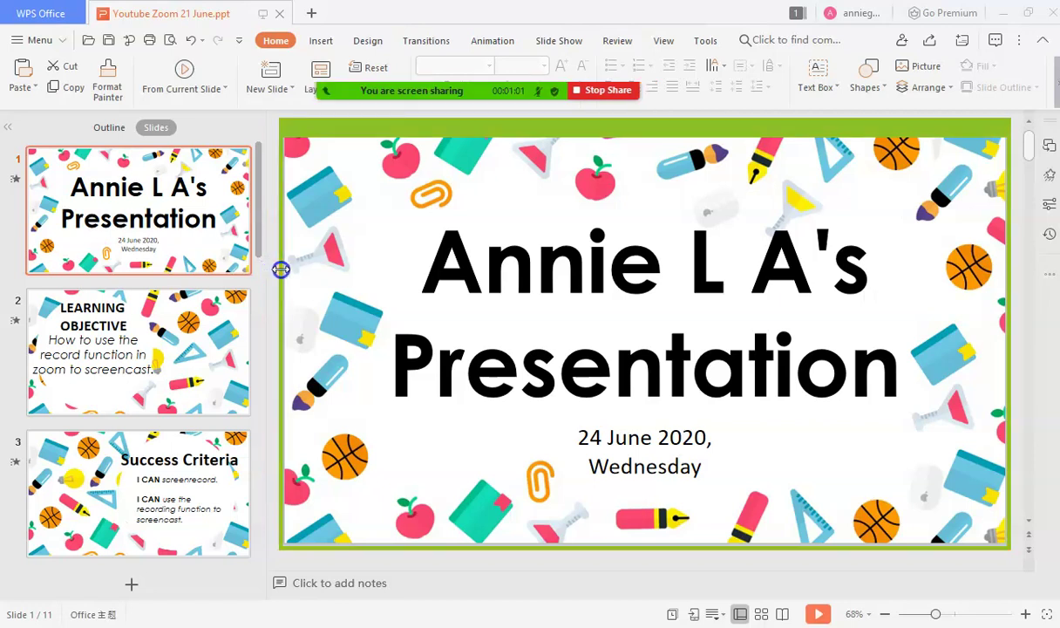
# Start recording the meeting while the framed slide is being shared.
pyautogui.click(549, 213)
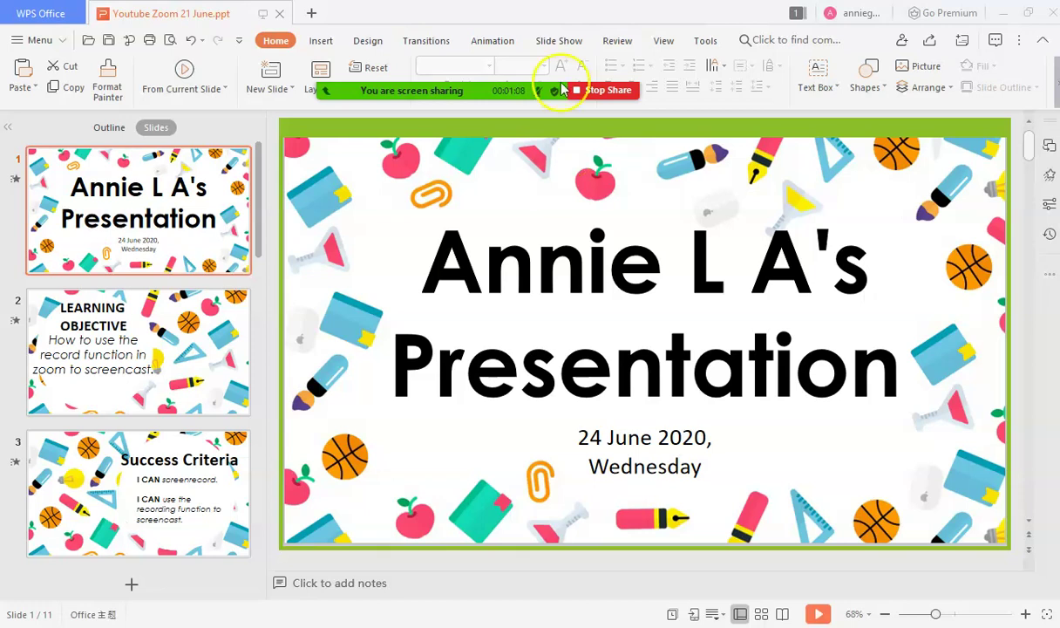
pyautogui.click(567, 167)
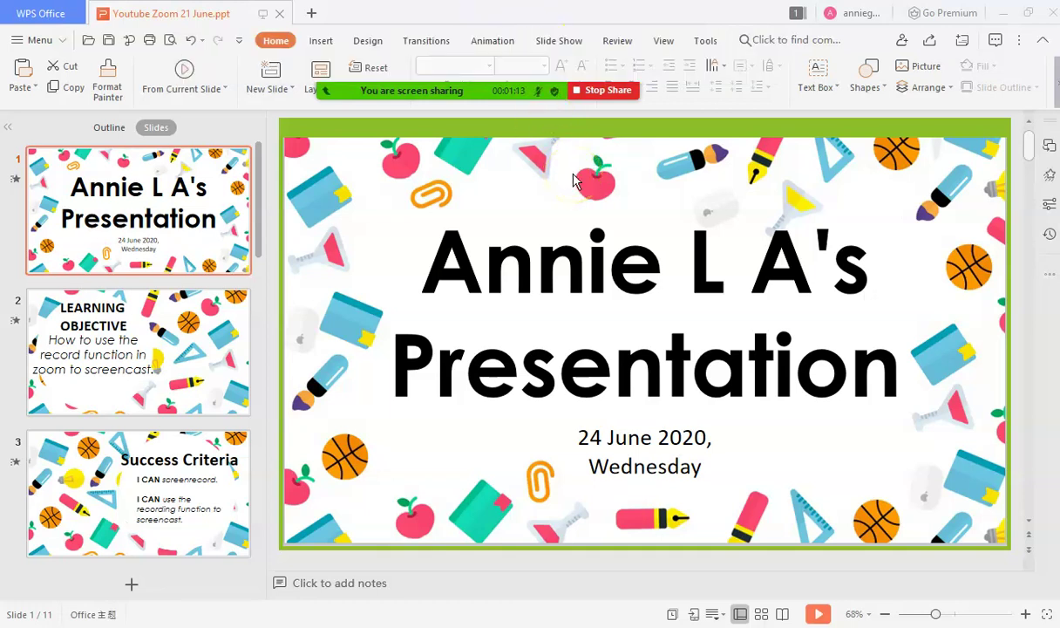
pyautogui.click(574, 144)
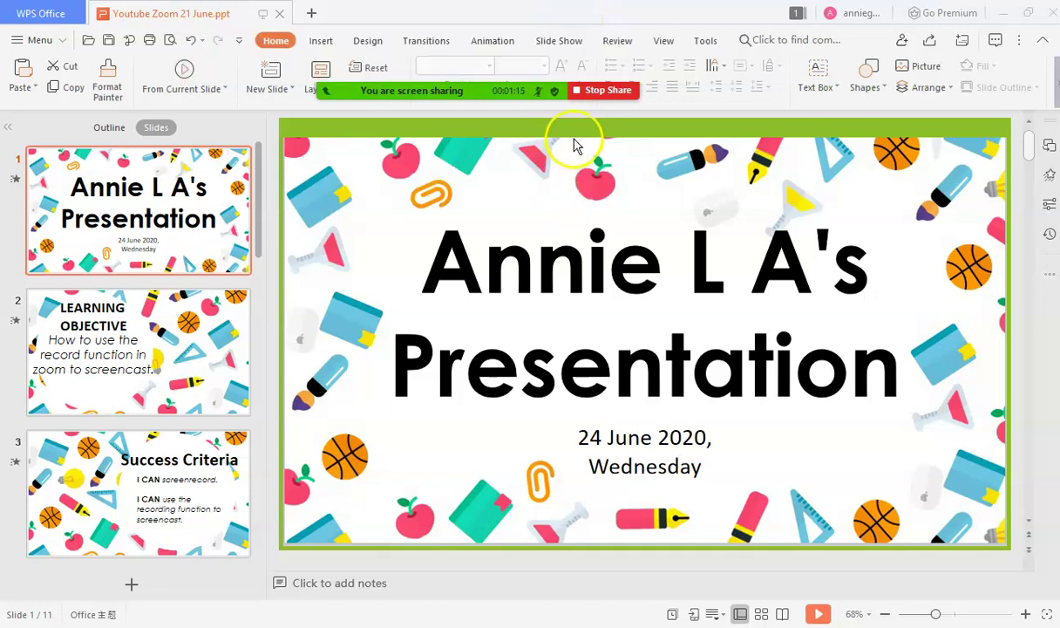
pyautogui.moveTo(549, 52)
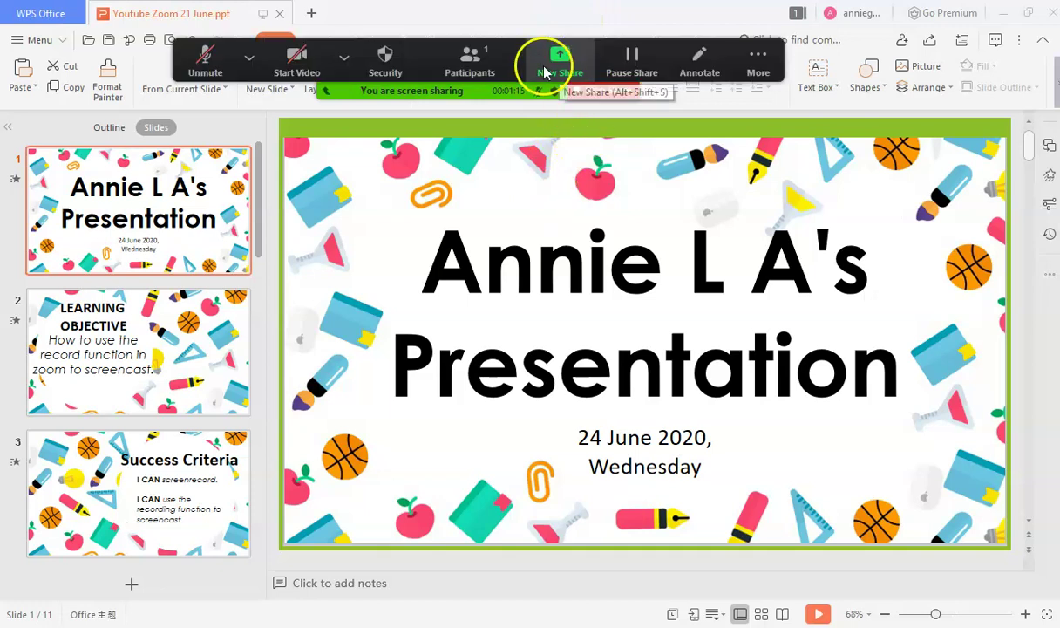
pyautogui.click(757, 61)
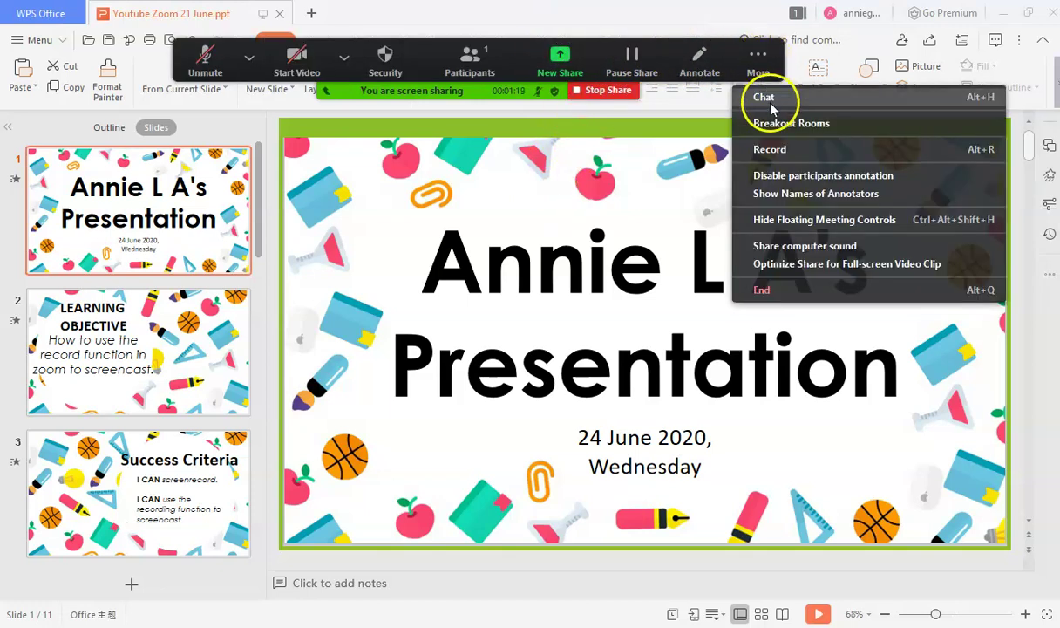
pyautogui.click(780, 153)
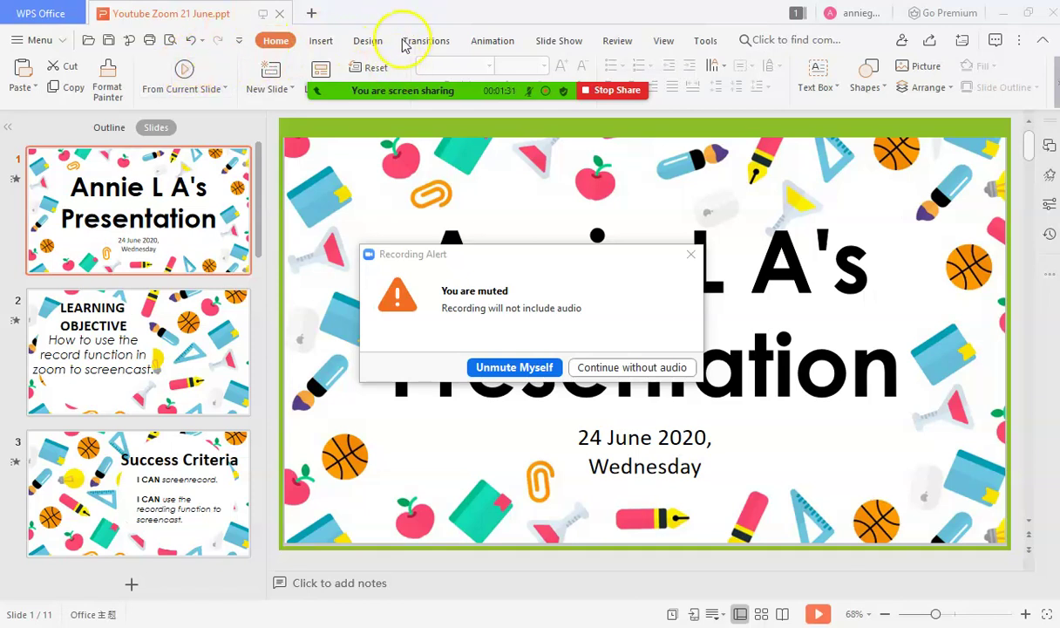
# Unmute the microphone so the recording includes audio, and clear the muted-recording alert.
pyautogui.click(250, 57)
pyautogui.click(205, 70)
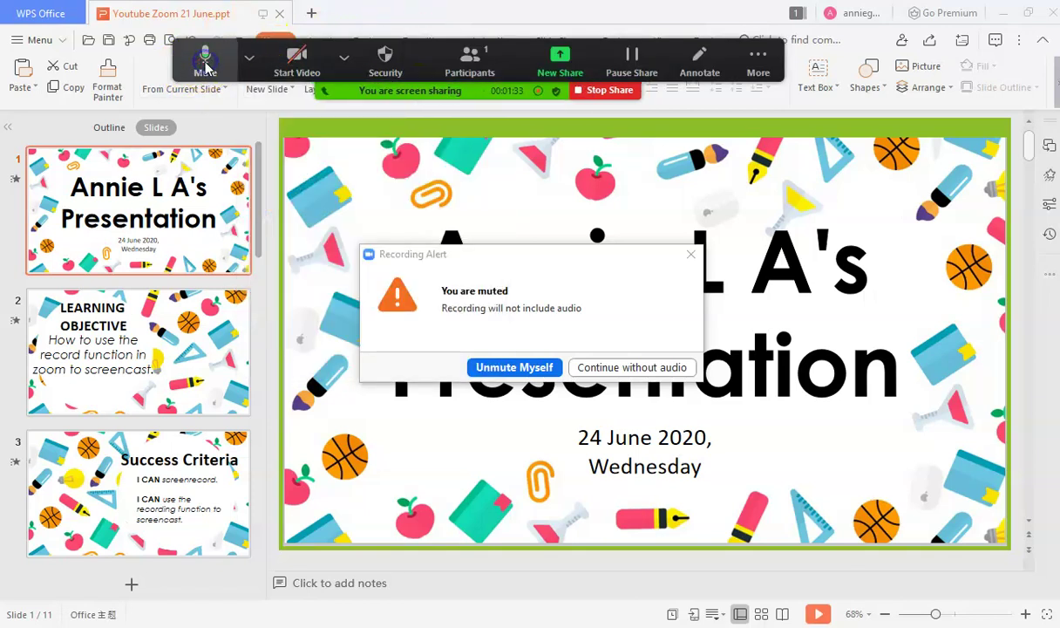
pyautogui.click(249, 58)
pyautogui.click(540, 370)
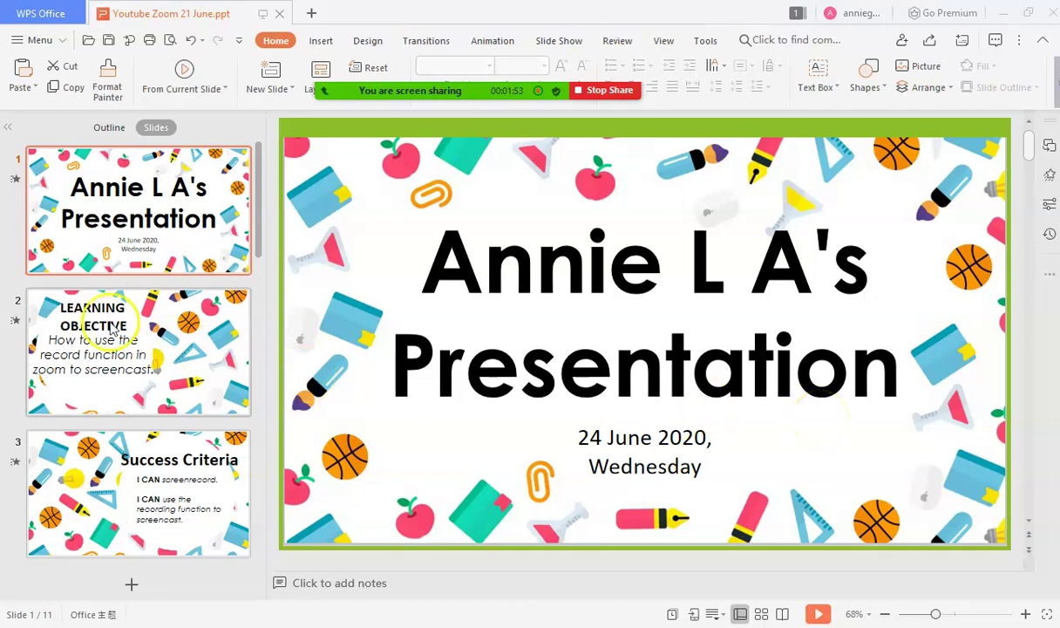
# Present the Learning Objective and Success Criteria slides in the shared area and stop the recording.
pyautogui.click(91, 358)
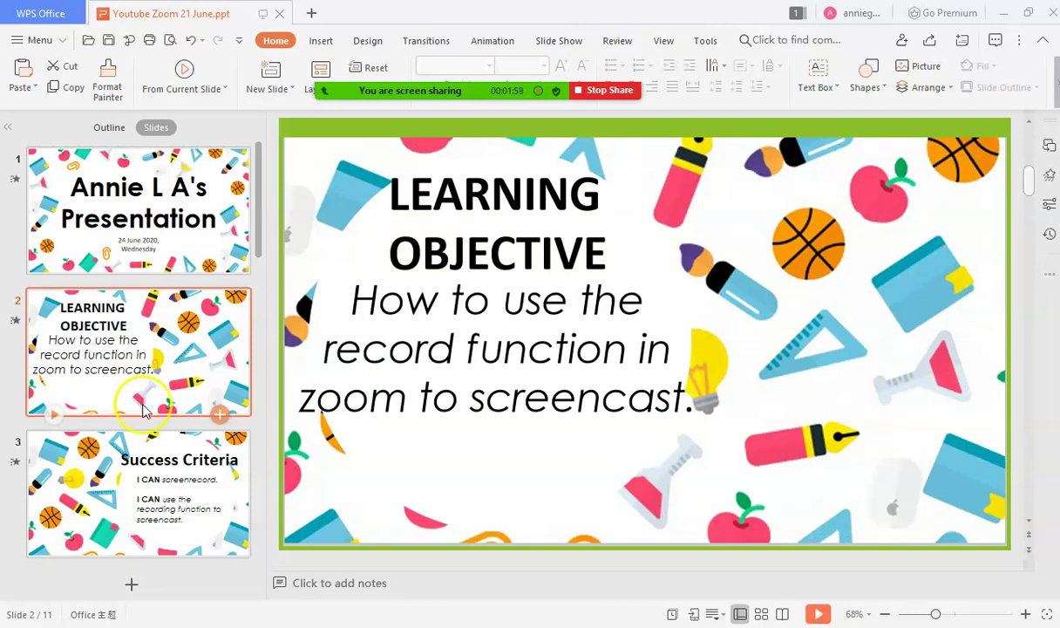
pyautogui.click(180, 478)
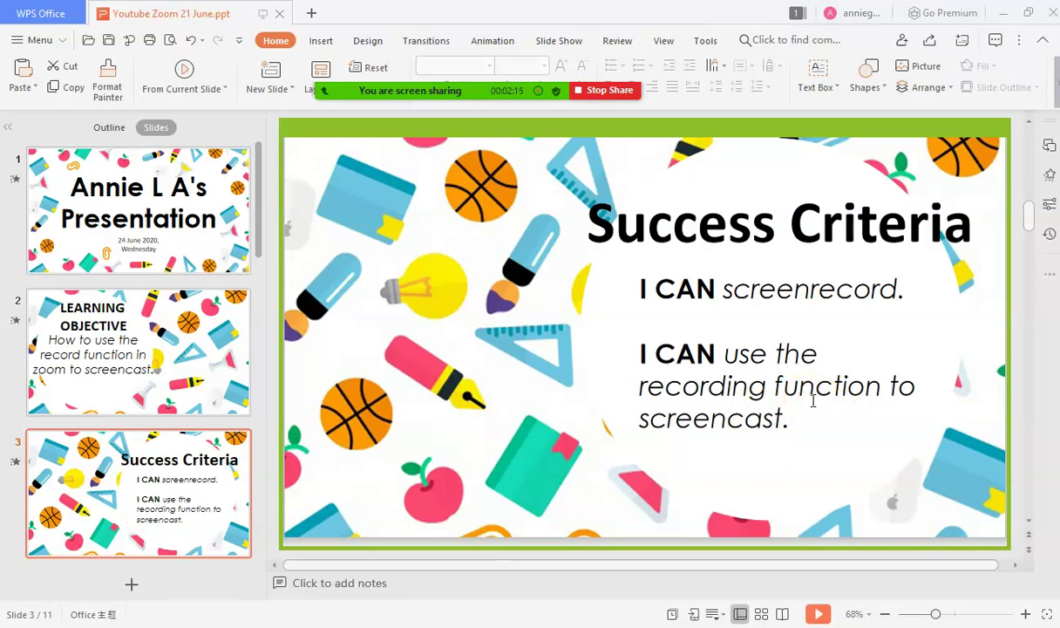
pyautogui.moveTo(568, 29)
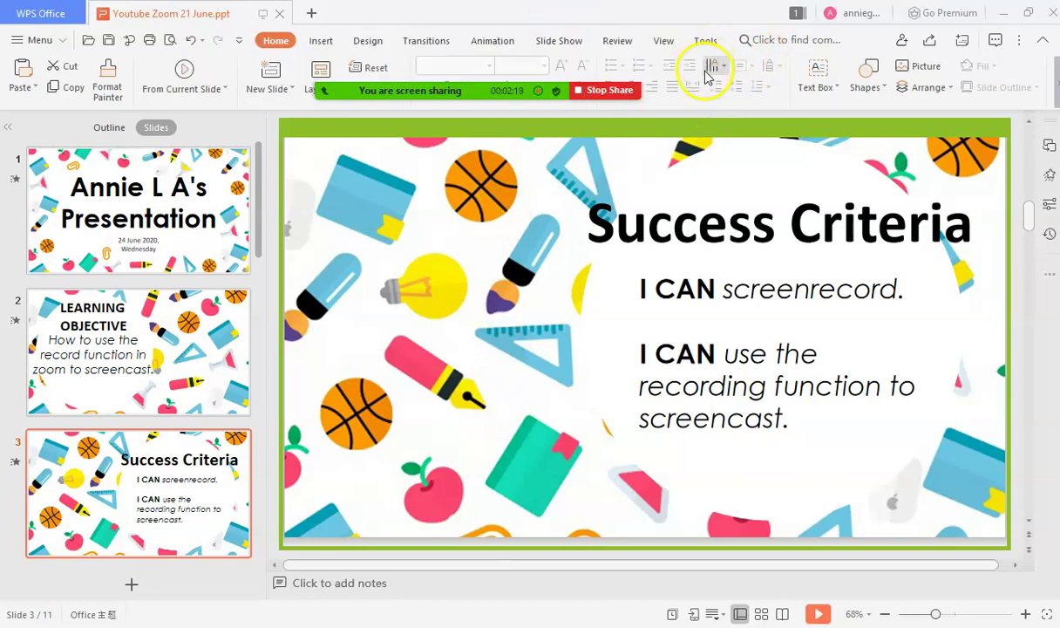
pyautogui.moveTo(468, 35)
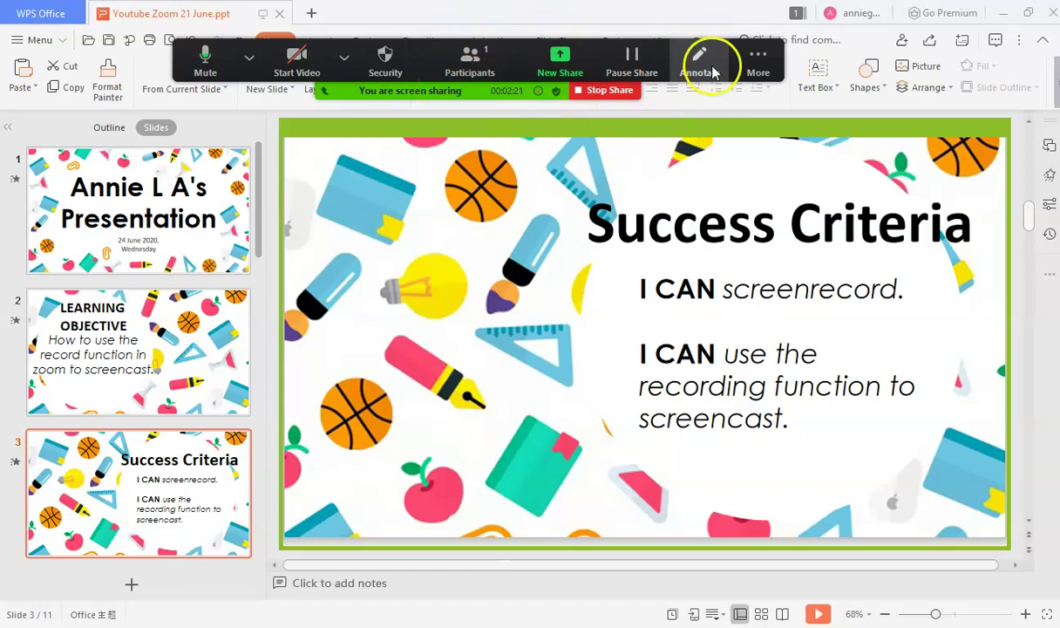
pyautogui.click(755, 61)
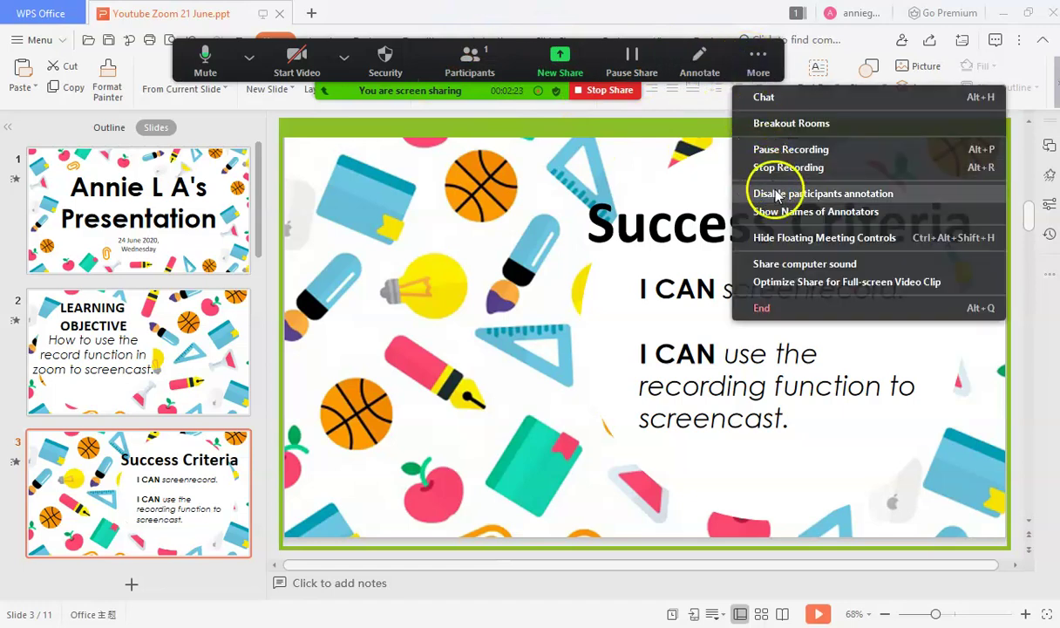
pyautogui.click(768, 169)
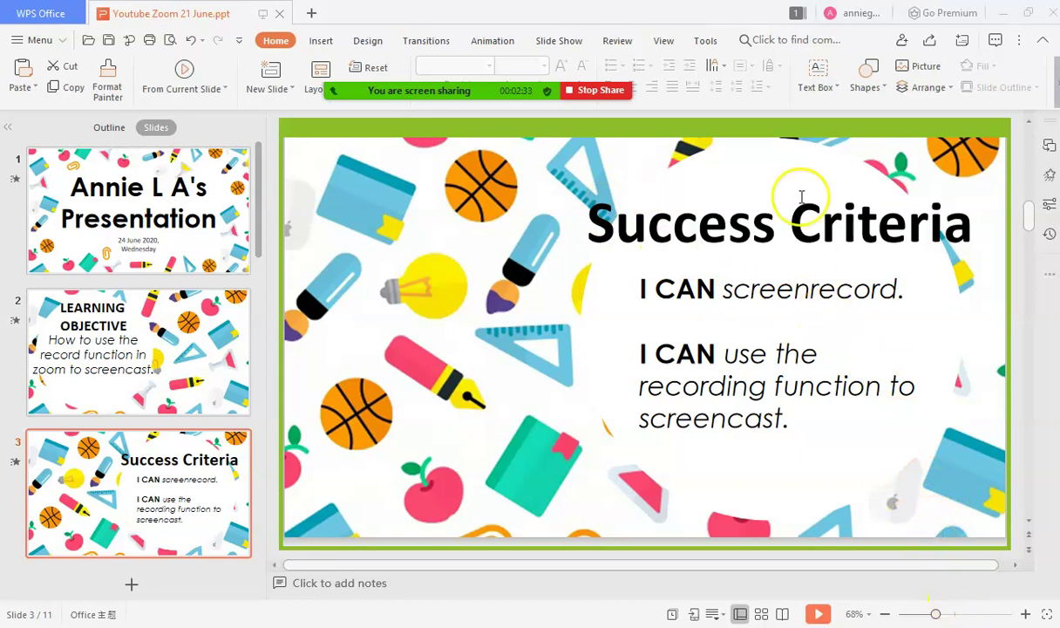
# Stop the screen share and end the meeting for all.
pyautogui.click(604, 93)
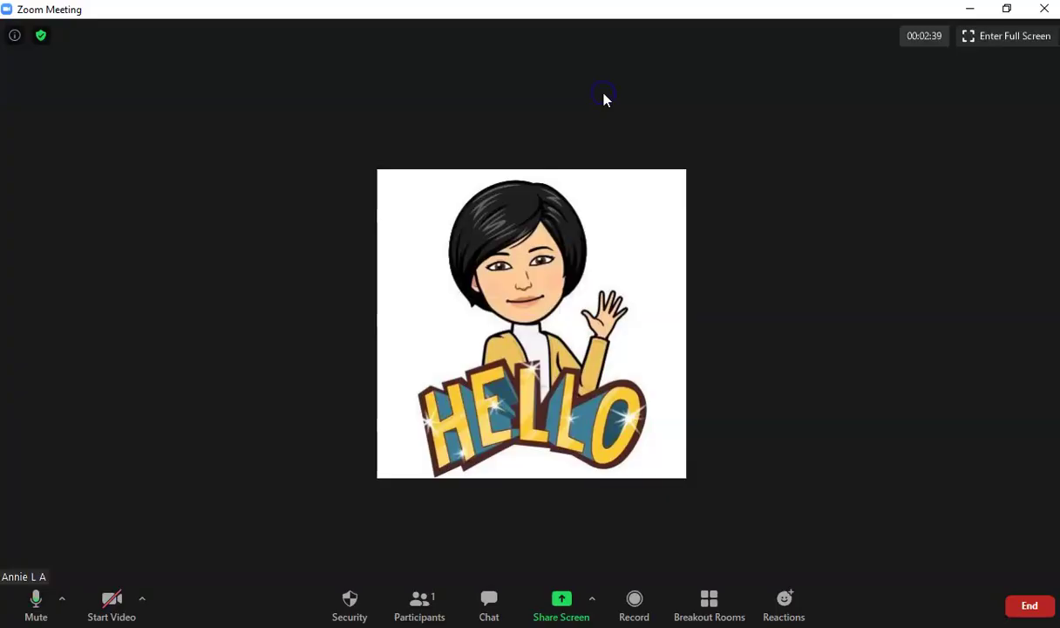
pyautogui.moveTo(589, 107)
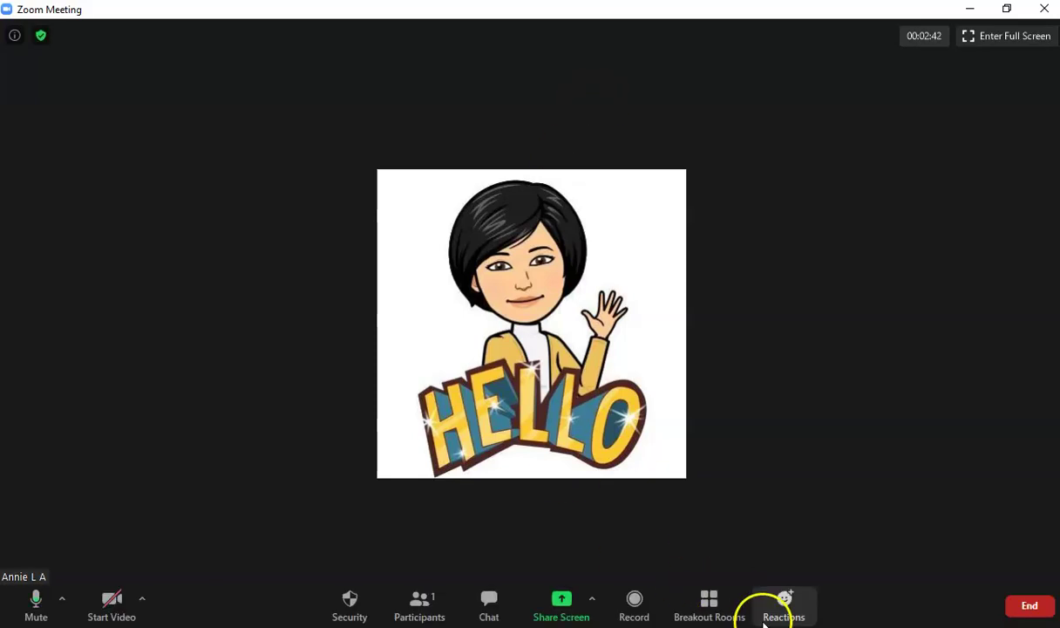
pyautogui.click(1025, 607)
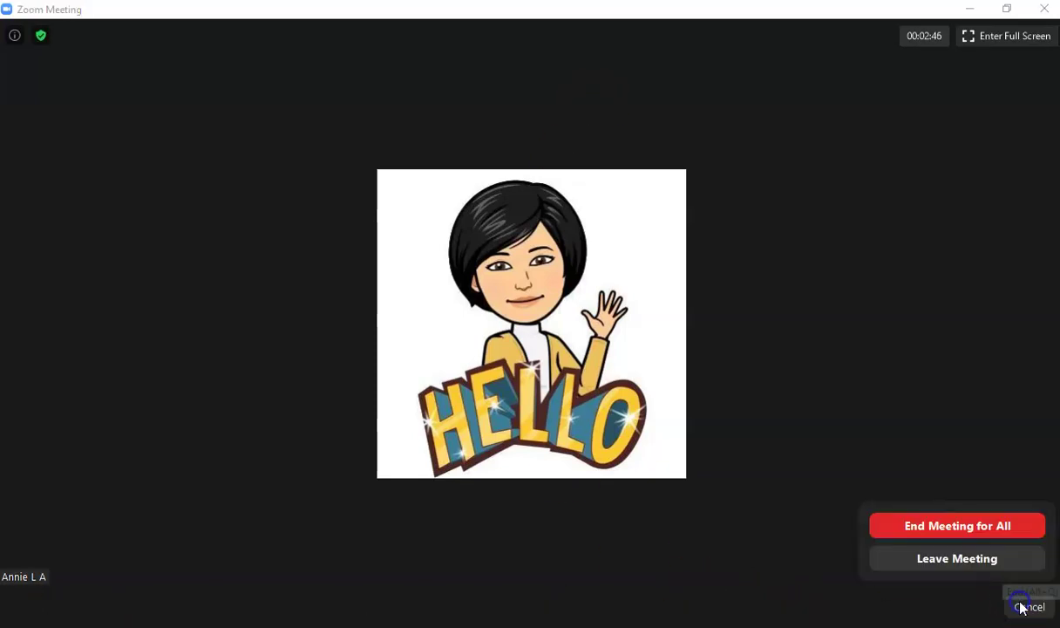
pyautogui.click(962, 527)
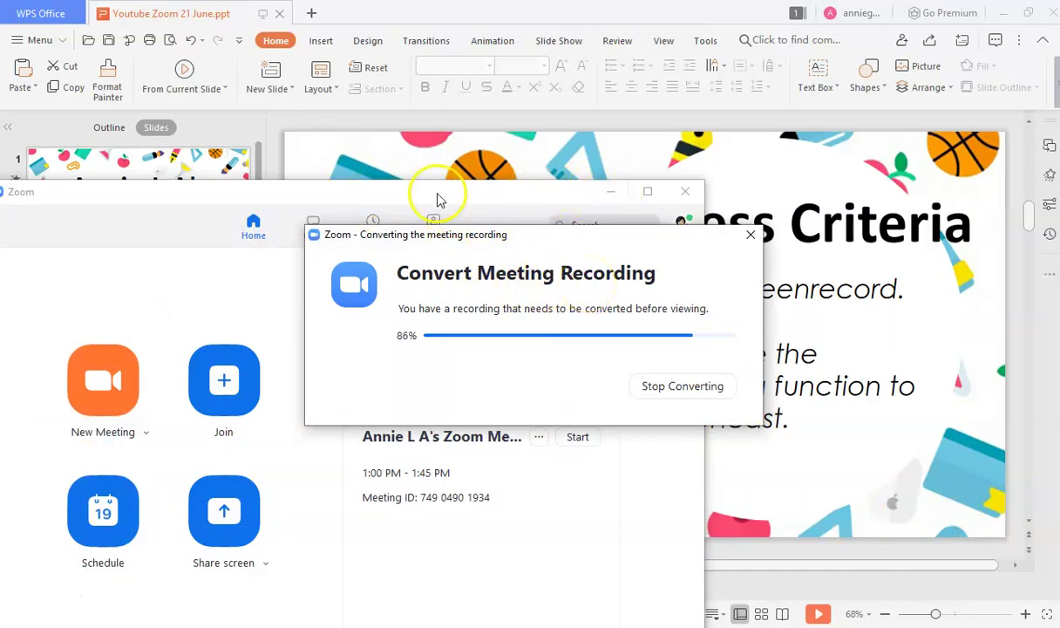
# Open the converted zoom_0 video from the recording folder and play part of it to check the slides and sound.
pyautogui.moveTo(441, 200); pyautogui.dragTo(510, 126)
pyautogui.moveTo(598, 39); pyautogui.dragTo(579, 42)
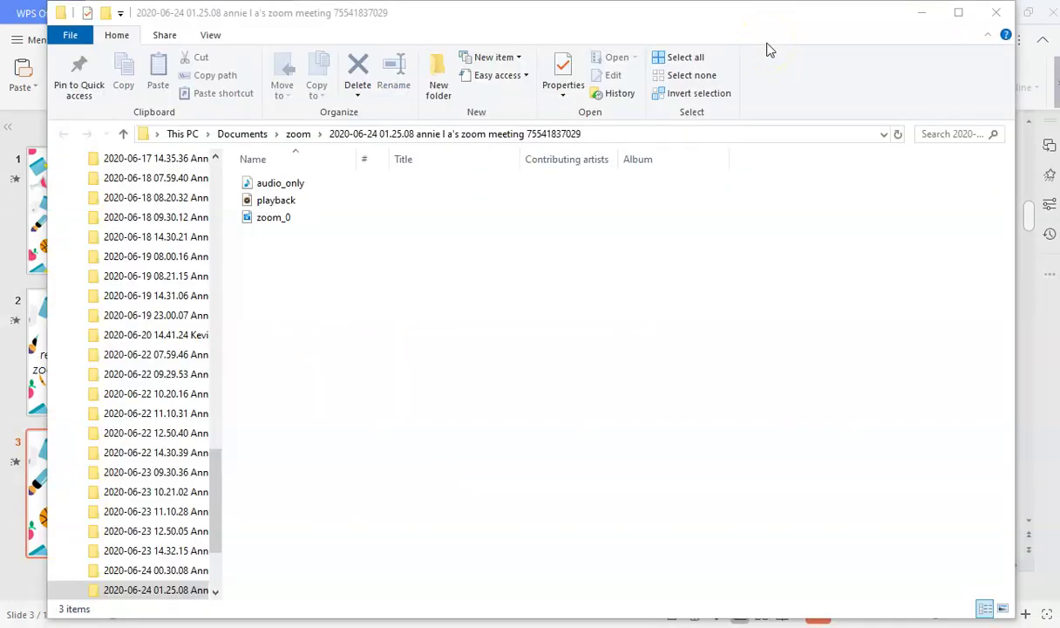
pyautogui.doubleClick(386, 218)
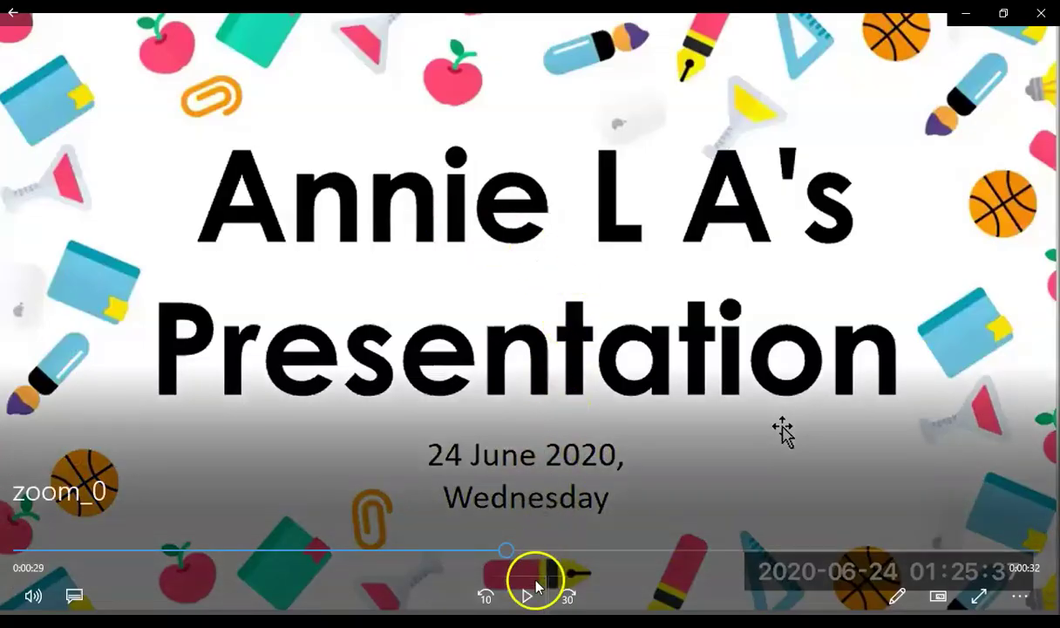
pyautogui.click(530, 598)
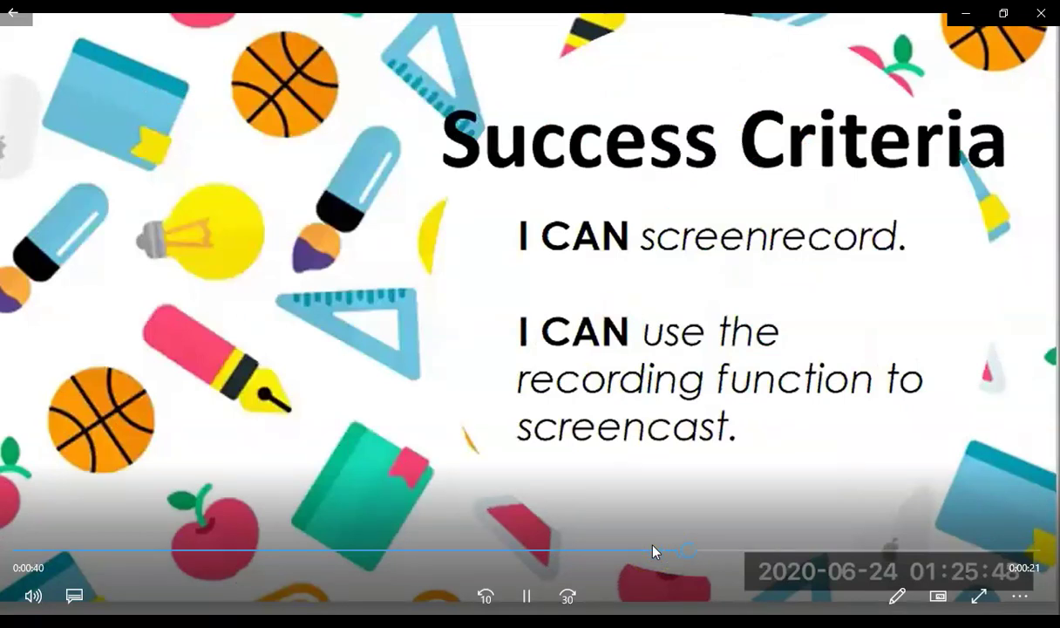
pyautogui.click(526, 597)
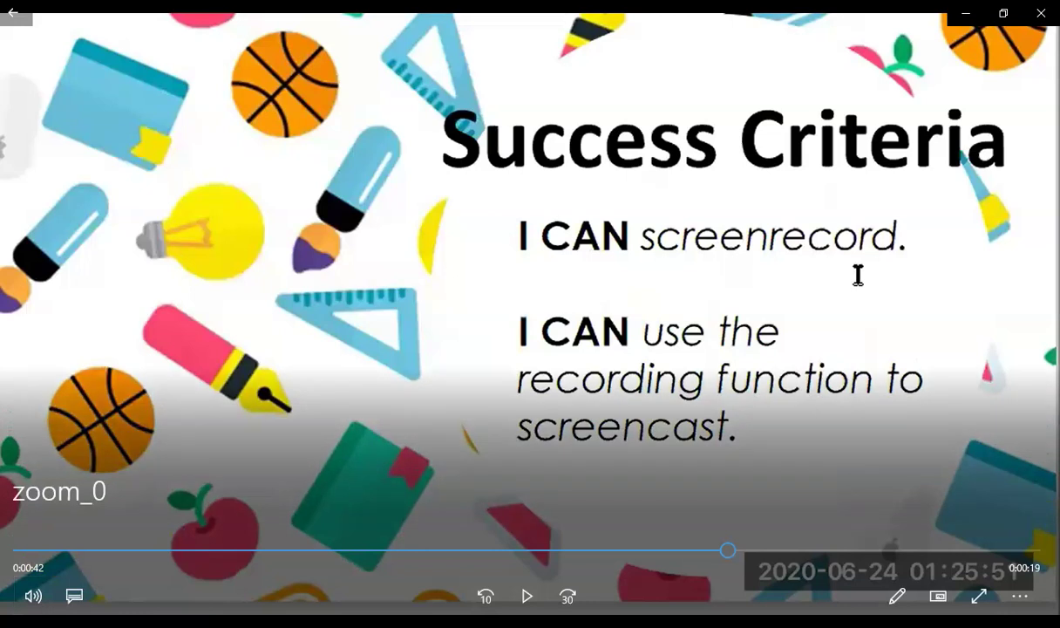
pyautogui.click(33, 598)
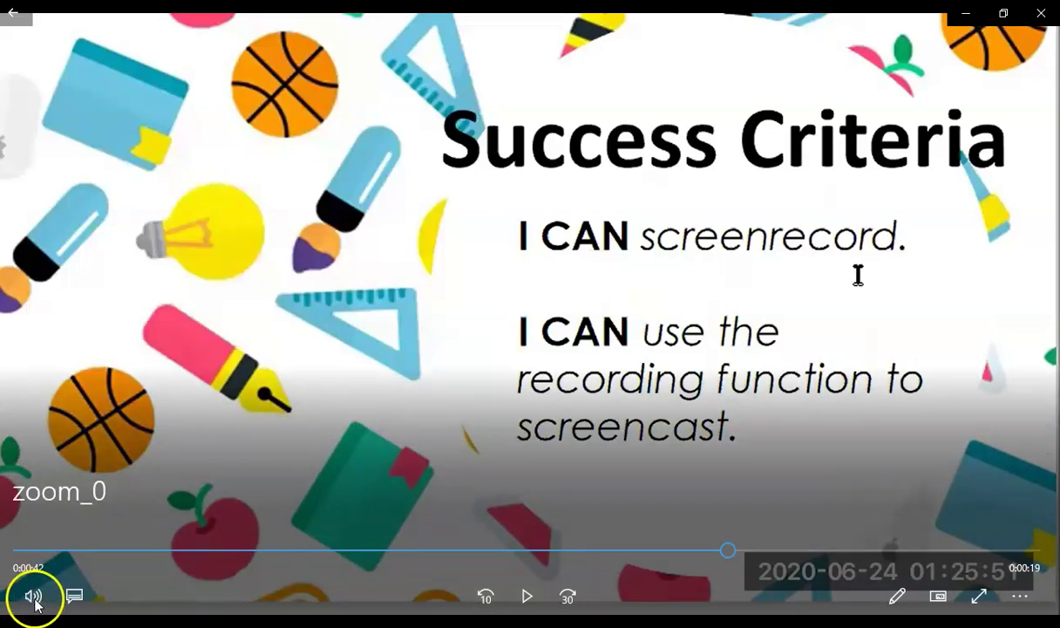